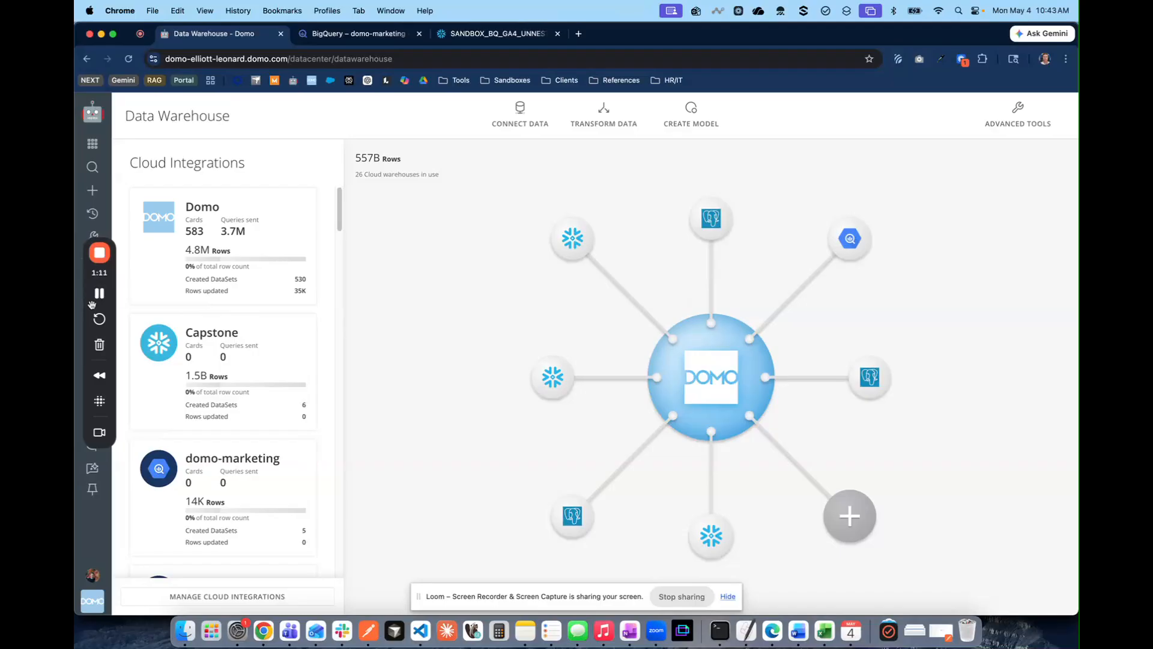
In BigQuery, start a new query on ga4_sample_unnested and make it SELECT *
left_click_drag(99, 306, 907, 334)
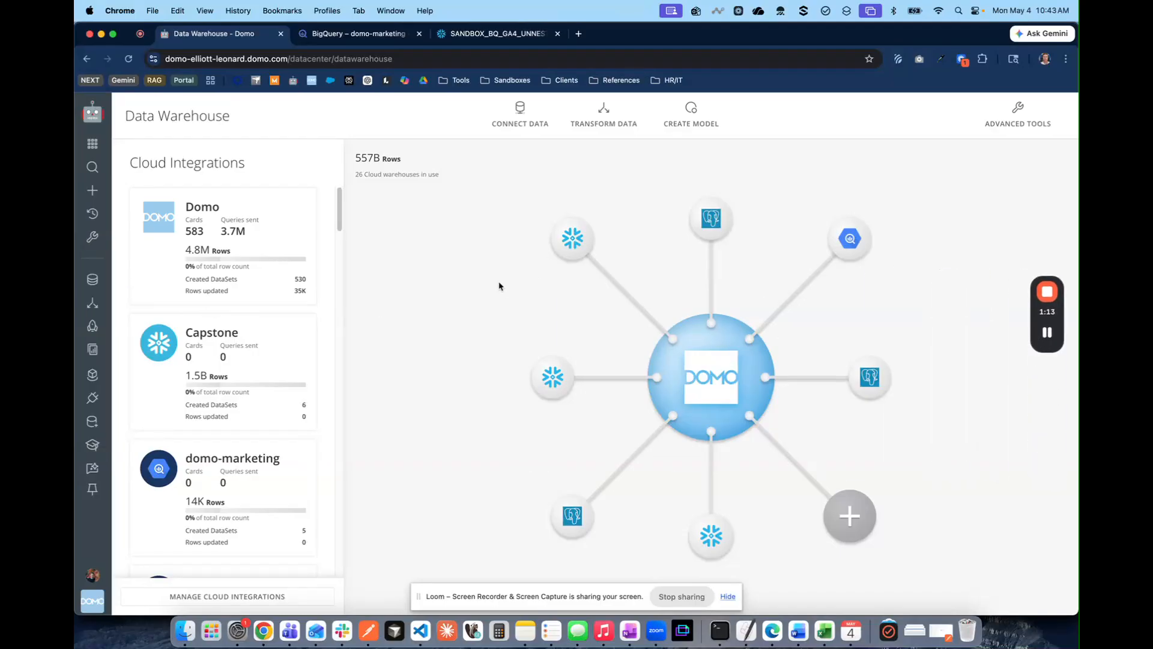
left_click(320, 31)
scroll(270, 394, "up", 1)
scroll(270, 384, "down", 1)
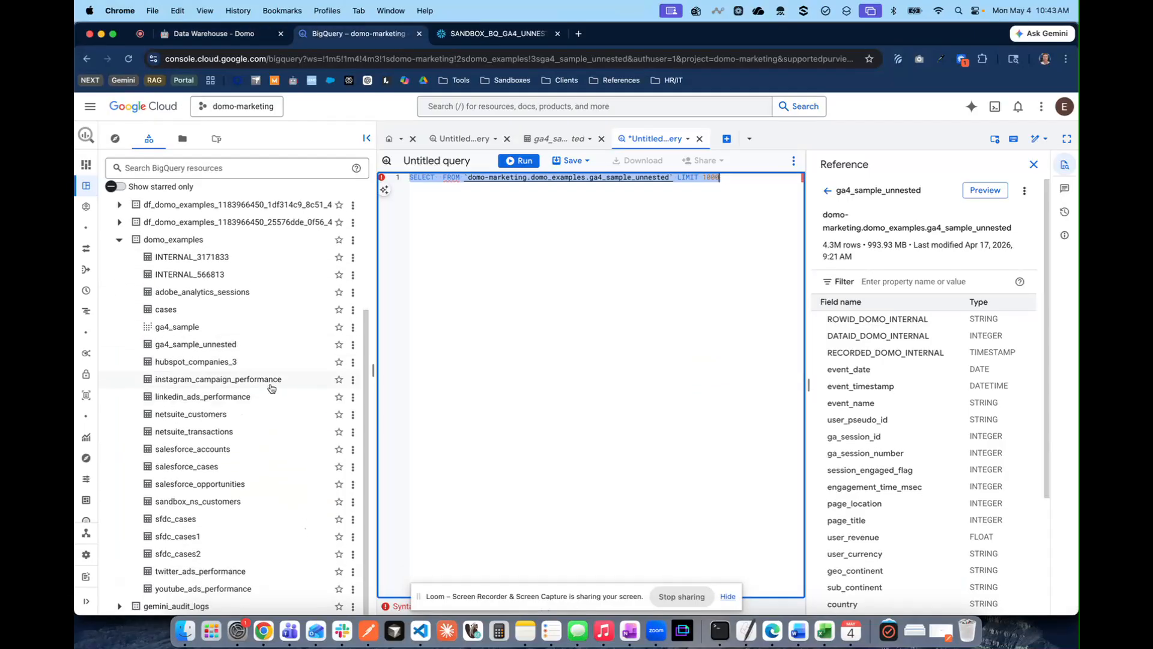
scroll(264, 348, "up", 1)
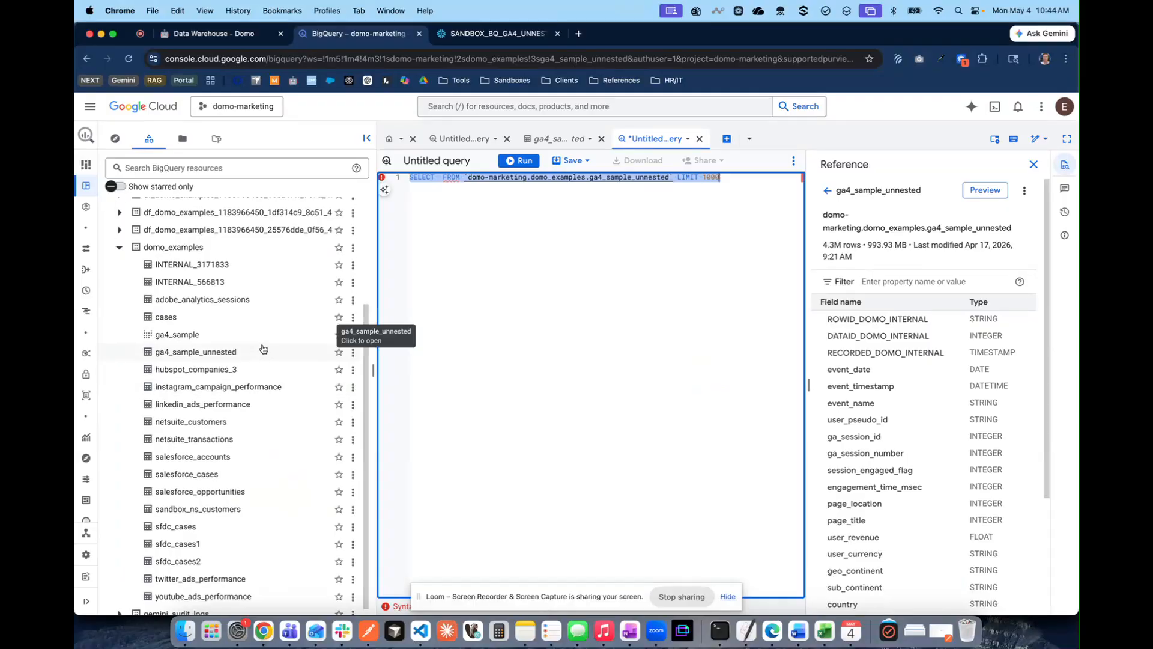
left_click(353, 352)
left_click(365, 390)
type("*")
Run the query, close the Reference panel, and enlarge the results area to review rows
left_click(518, 160)
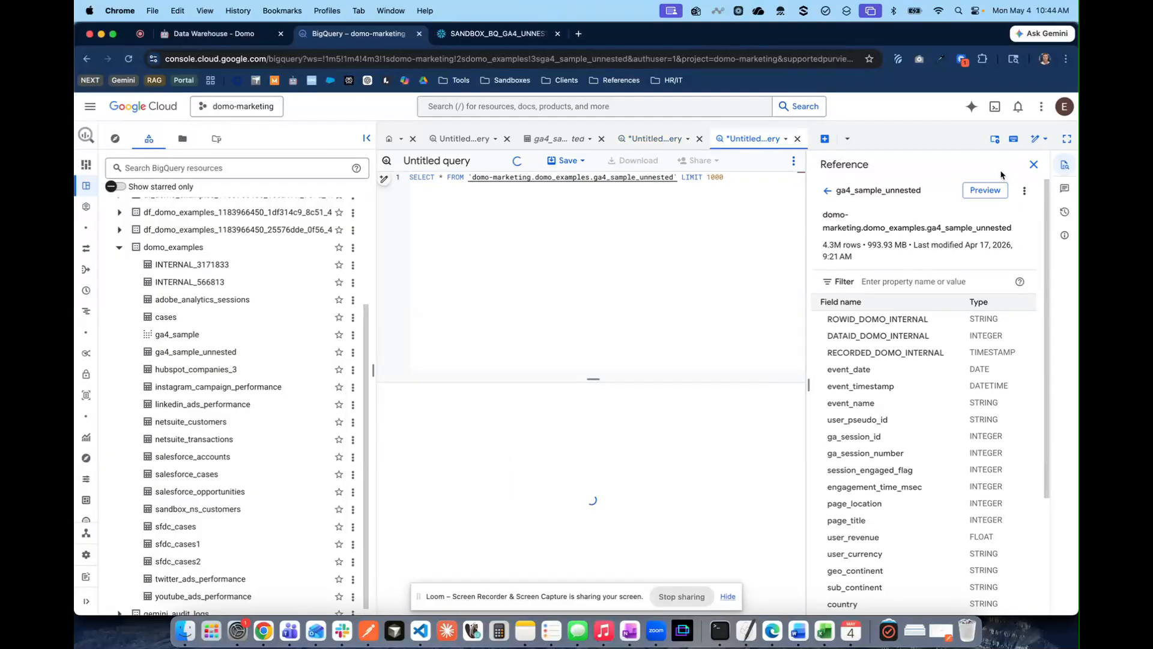
left_click(1033, 165)
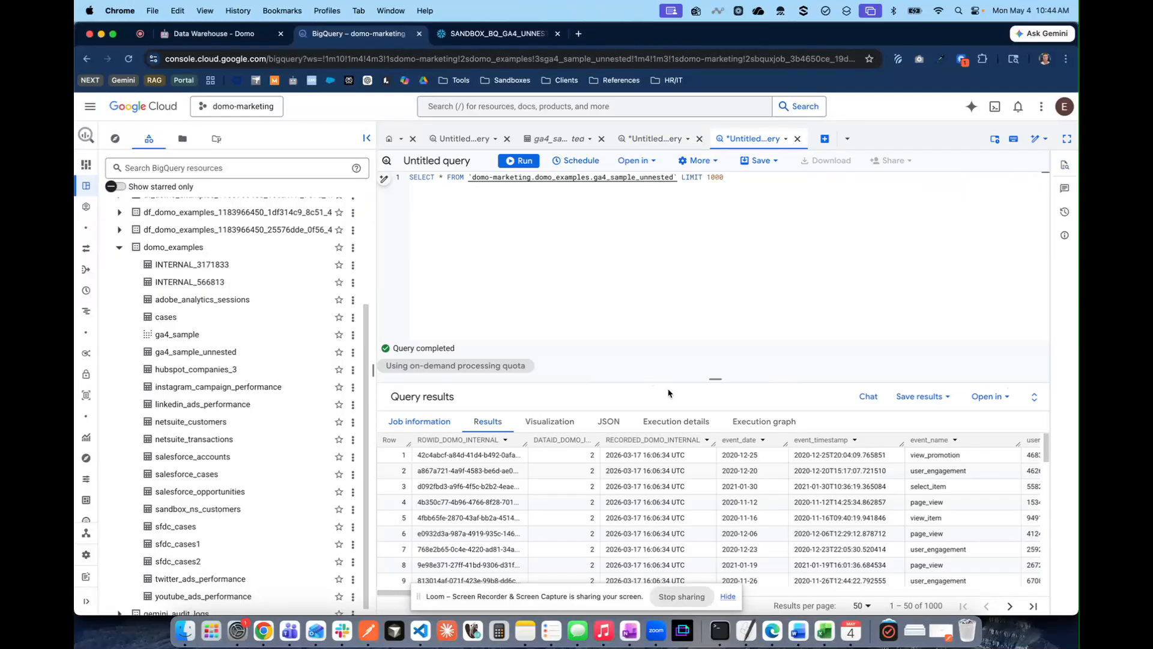
left_click_drag(673, 381, 673, 314)
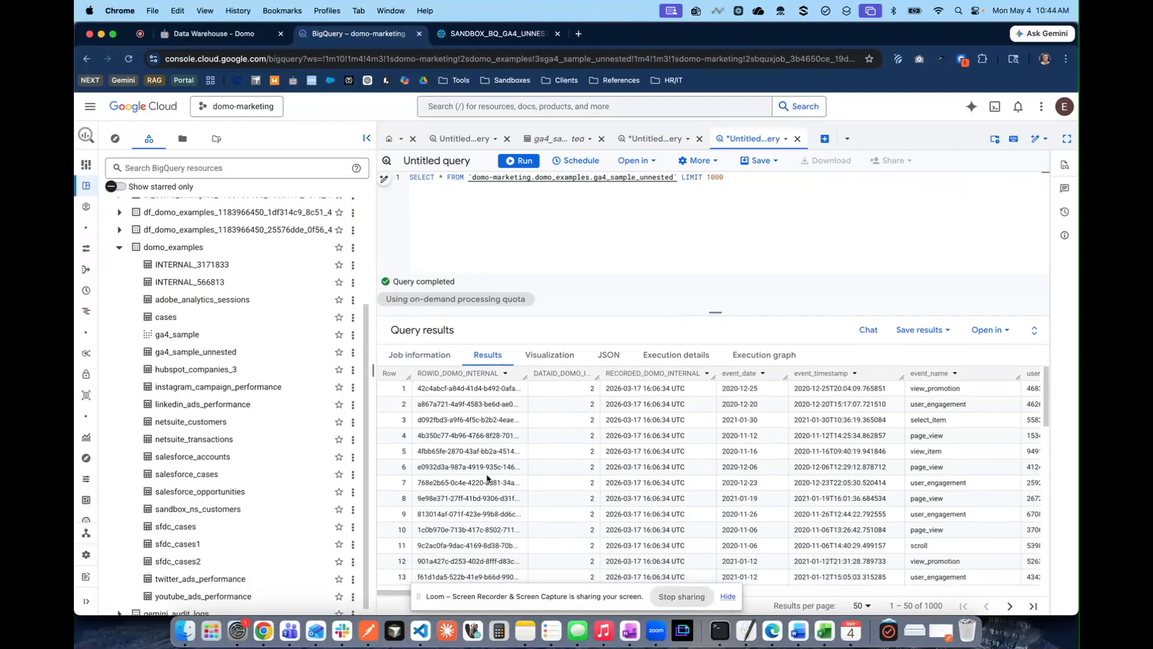
scroll(598, 472, "right", 5)
scroll(598, 472, "left", 5)
scroll(581, 453, "right", 10)
scroll(581, 453, "left", 10)
In Domo Admin, search 'clou' and open the Cloud Integrations settings
left_click(234, 35)
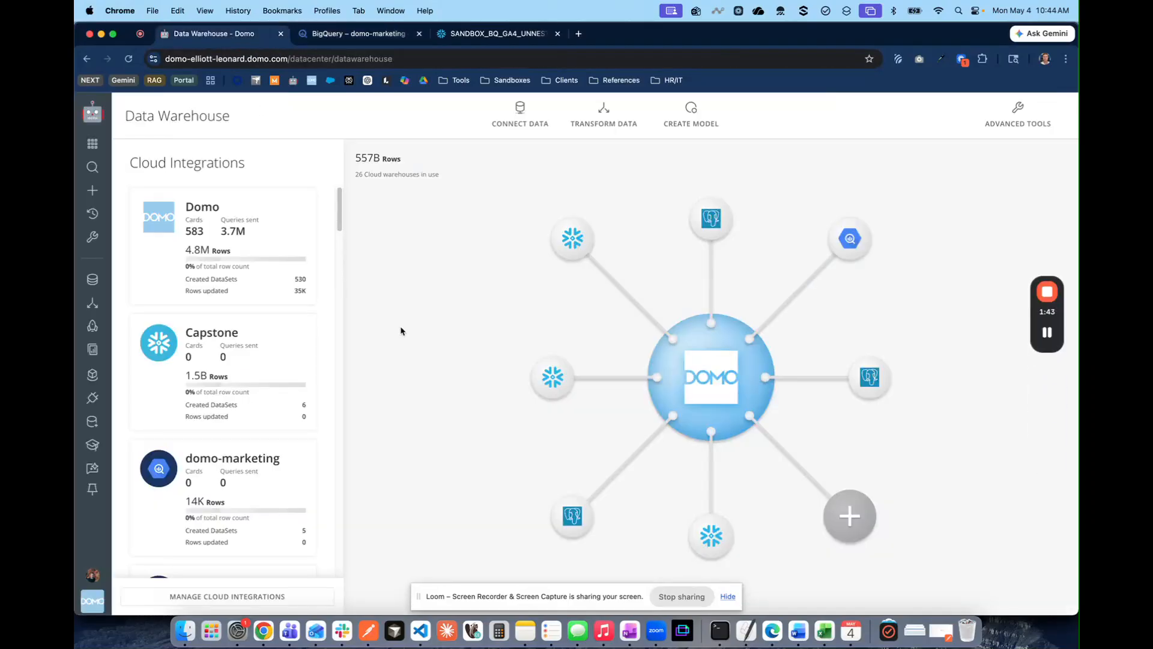
left_click(93, 143)
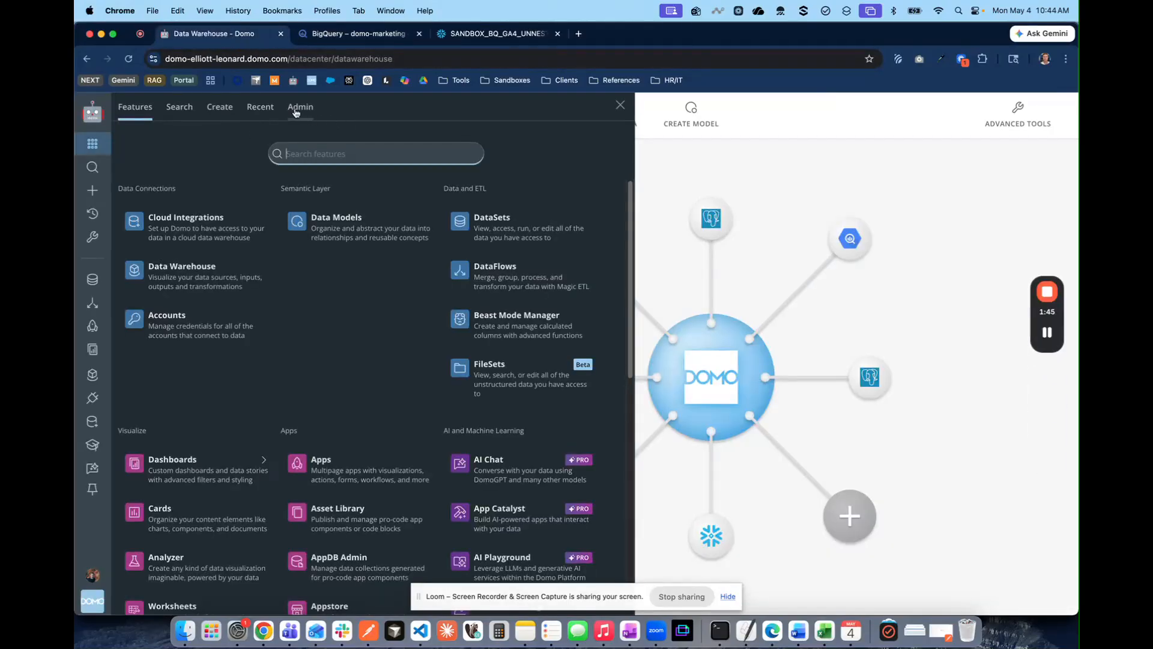
left_click(300, 111)
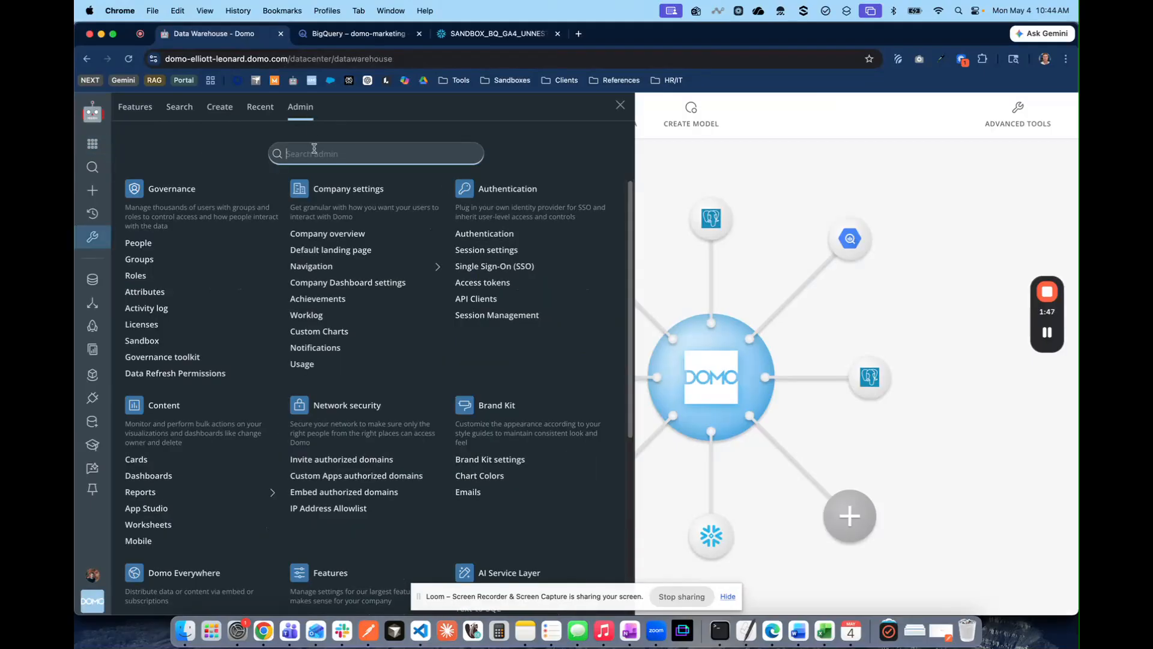
type("clou")
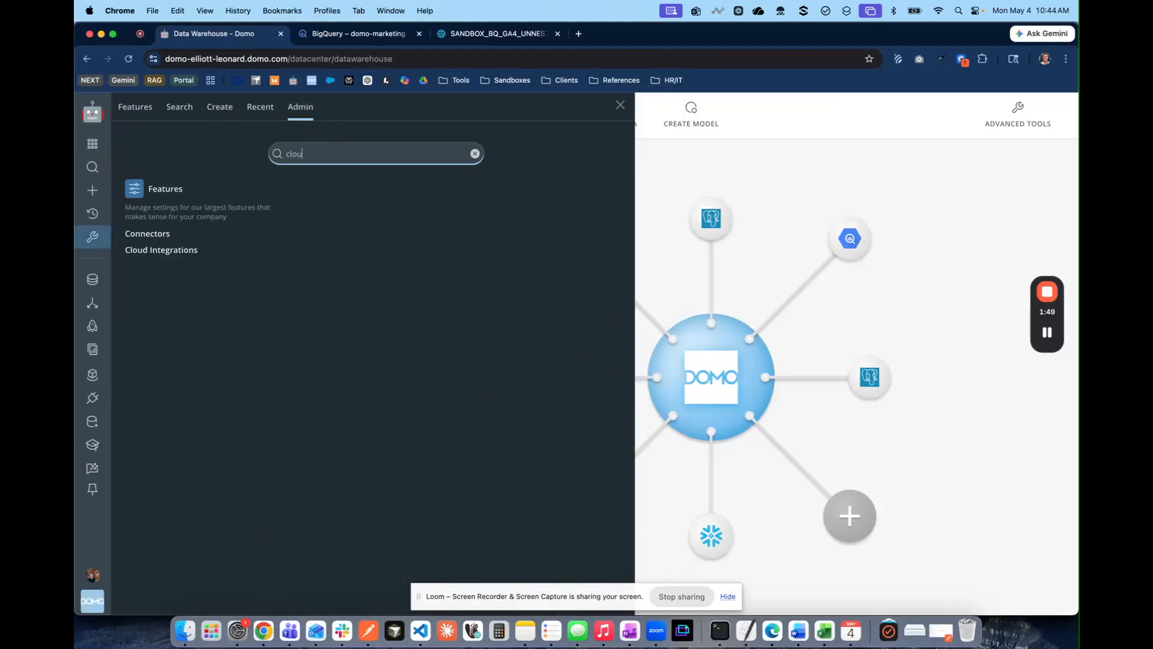
left_click(150, 255)
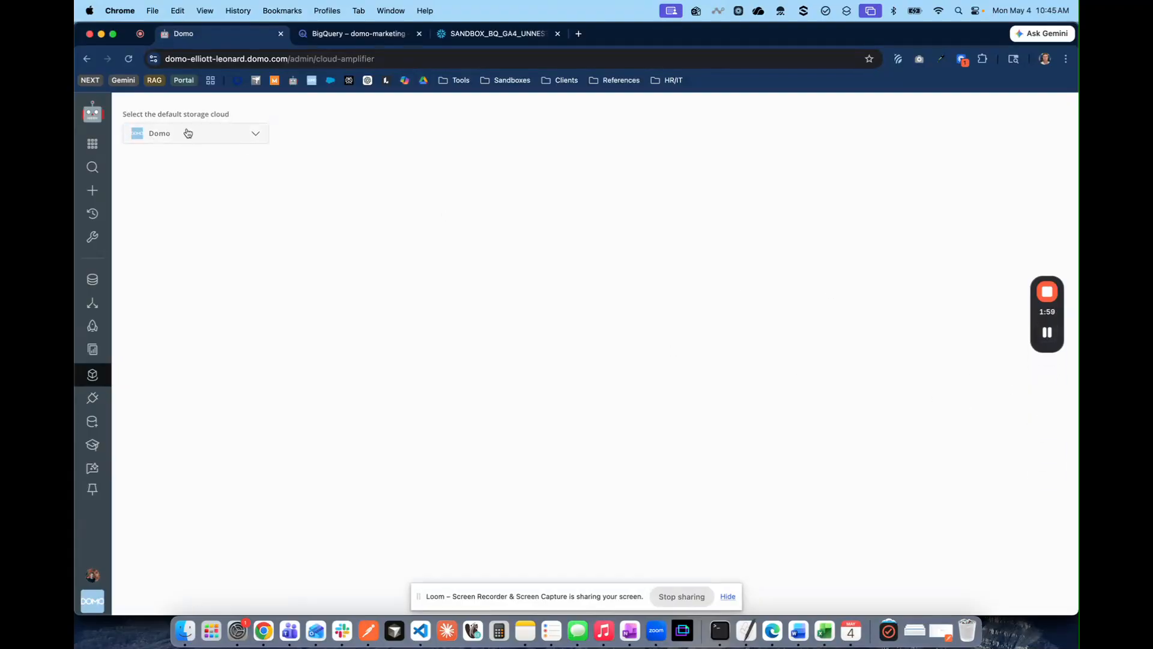
Choose Ellibot V88 as the default storage cloud
left_click(255, 133)
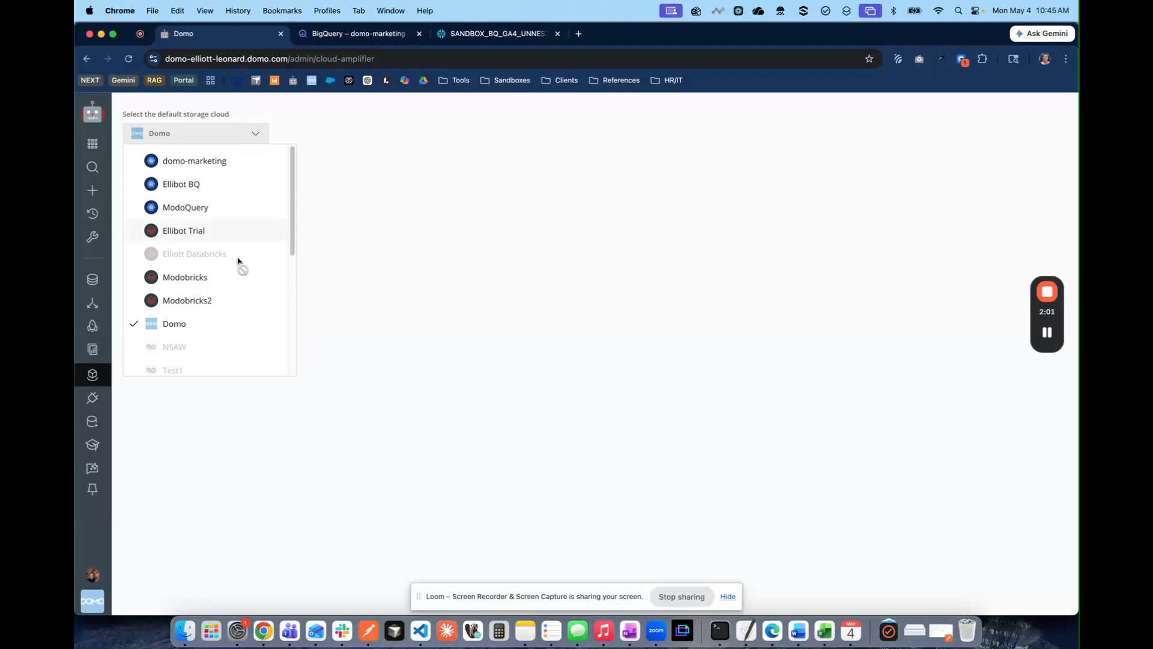
scroll(239, 261, "down", 5)
scroll(255, 264, "down", 2)
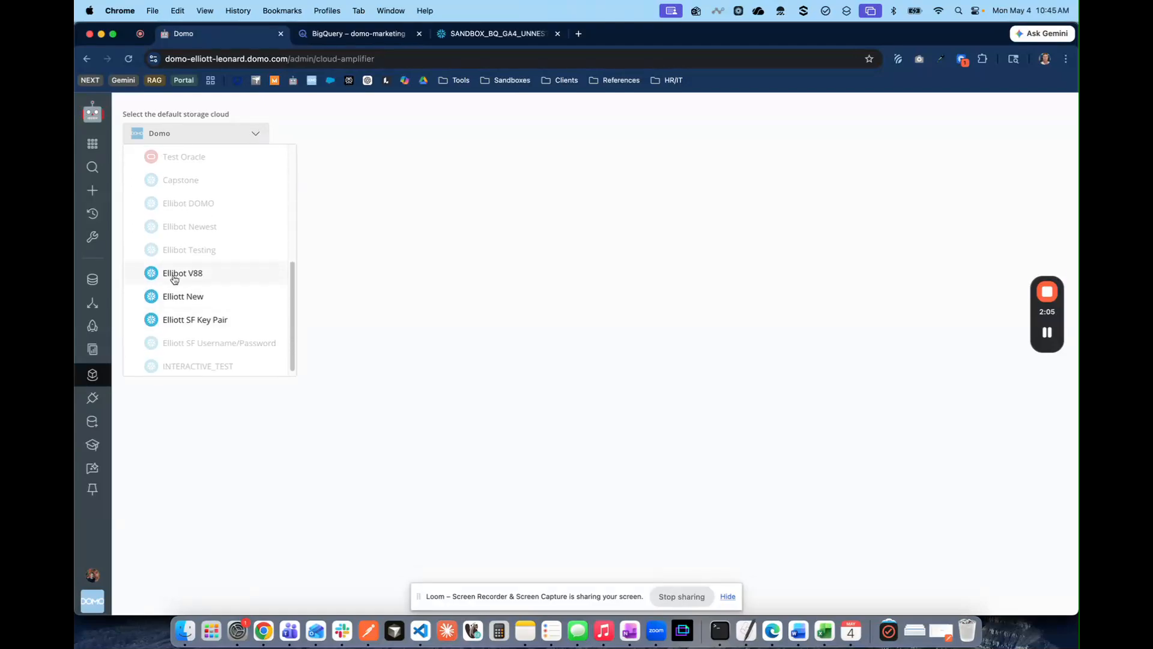
left_click(194, 278)
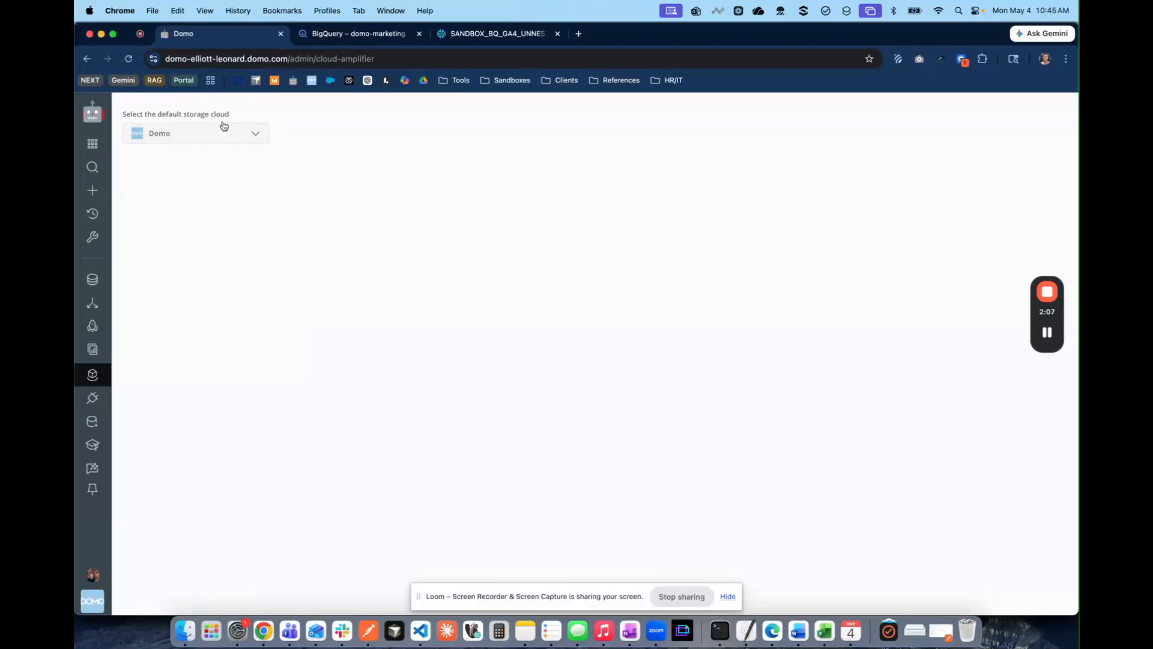
left_click(213, 134)
left_click(183, 343)
left_click(214, 133)
scroll(216, 337, "down", 1)
left_click(202, 353)
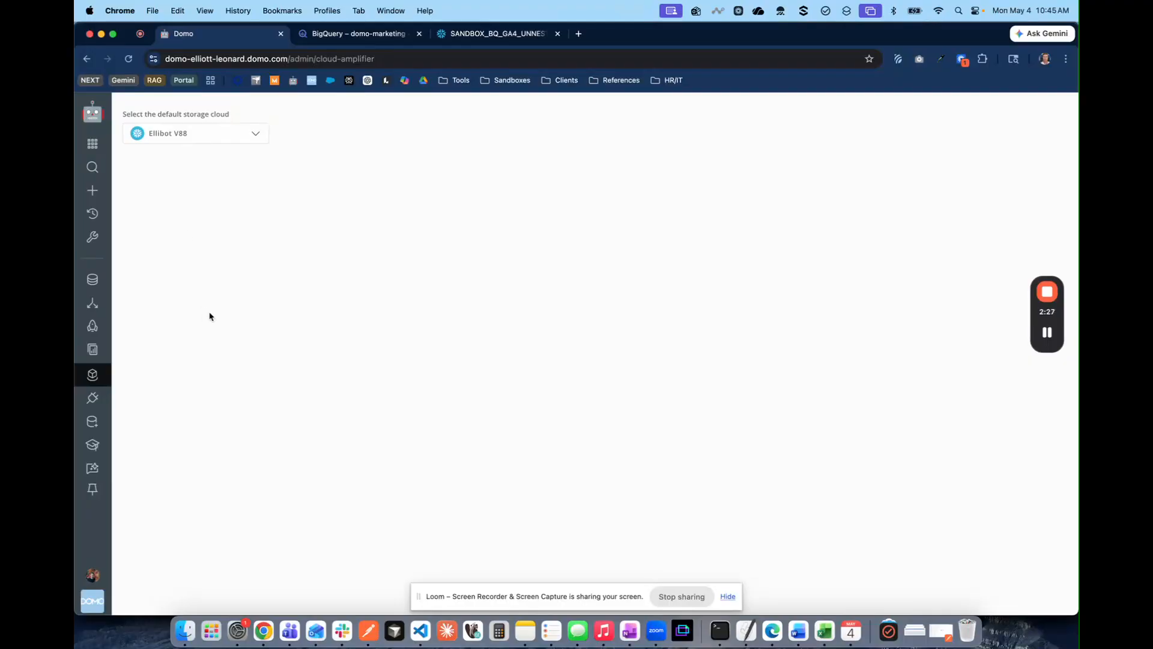
Start a Google BigQuery Service Connector dataset with a saved service account and continue to Details
left_click(92, 400)
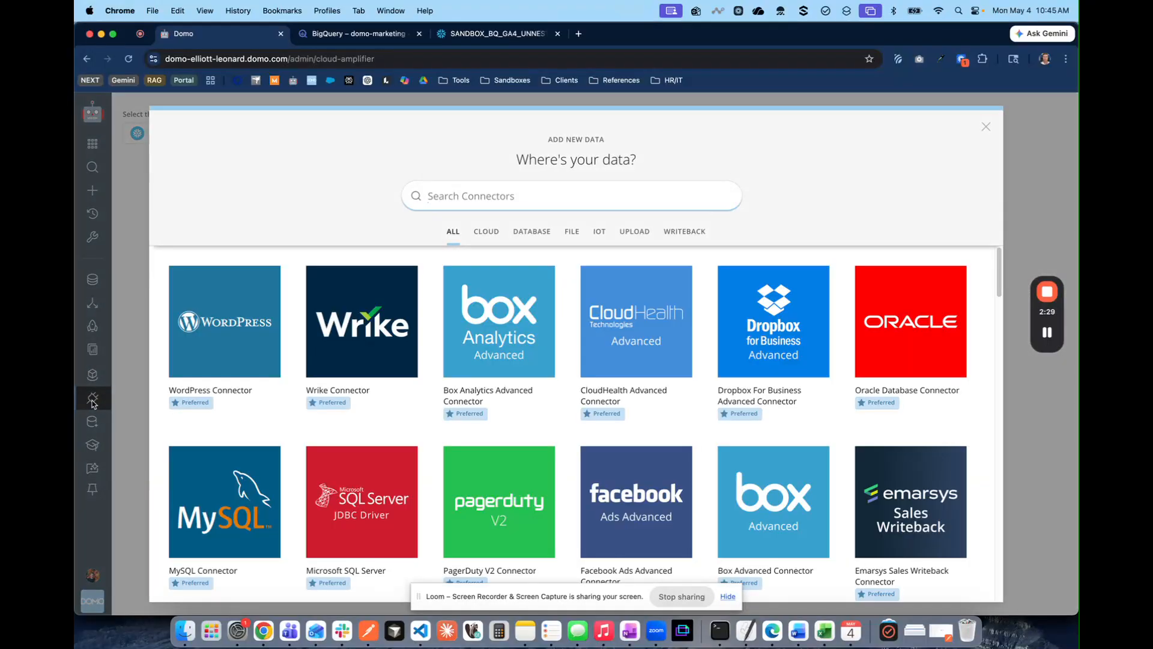
type("bigquery")
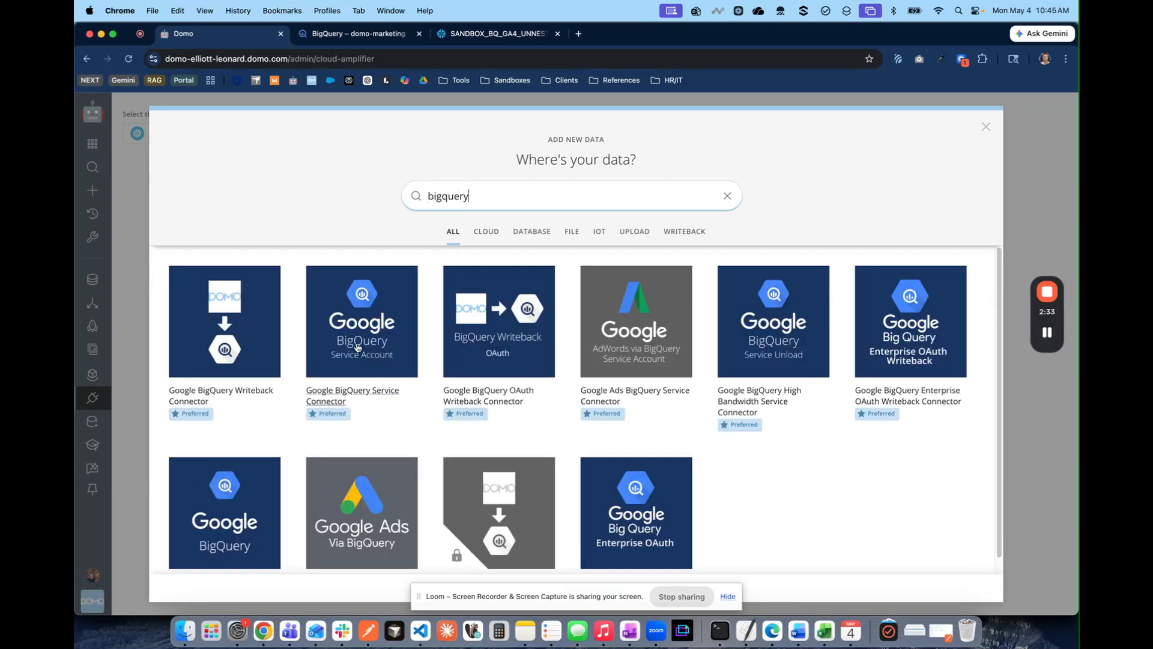
left_click(359, 341)
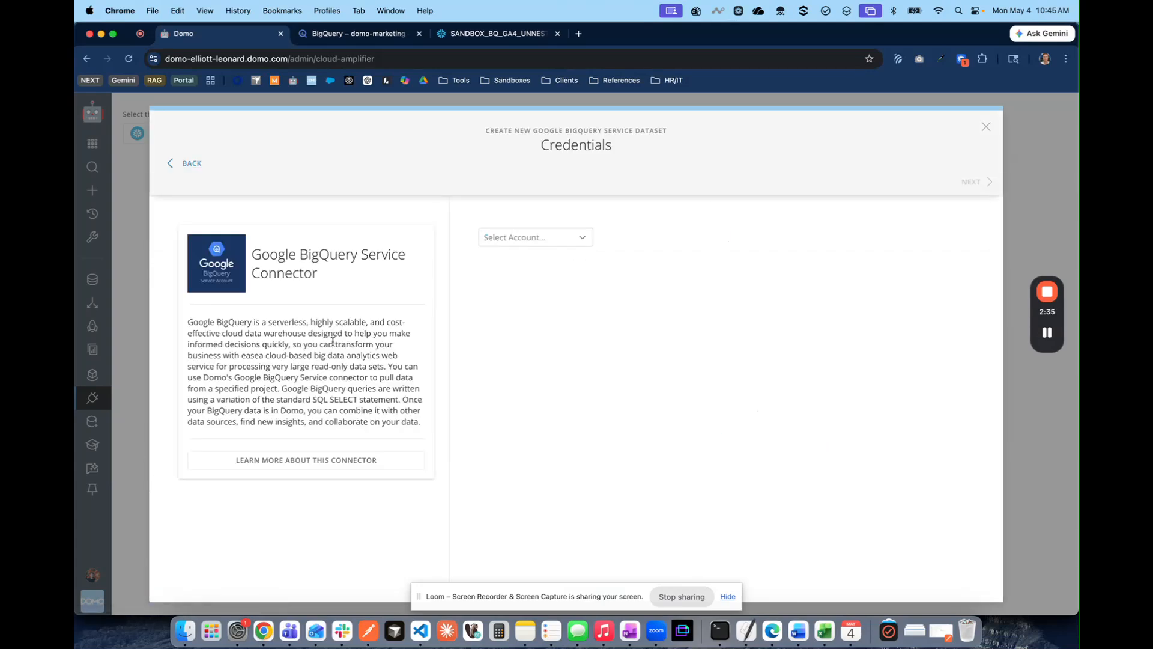
left_click(520, 240)
left_click(537, 289)
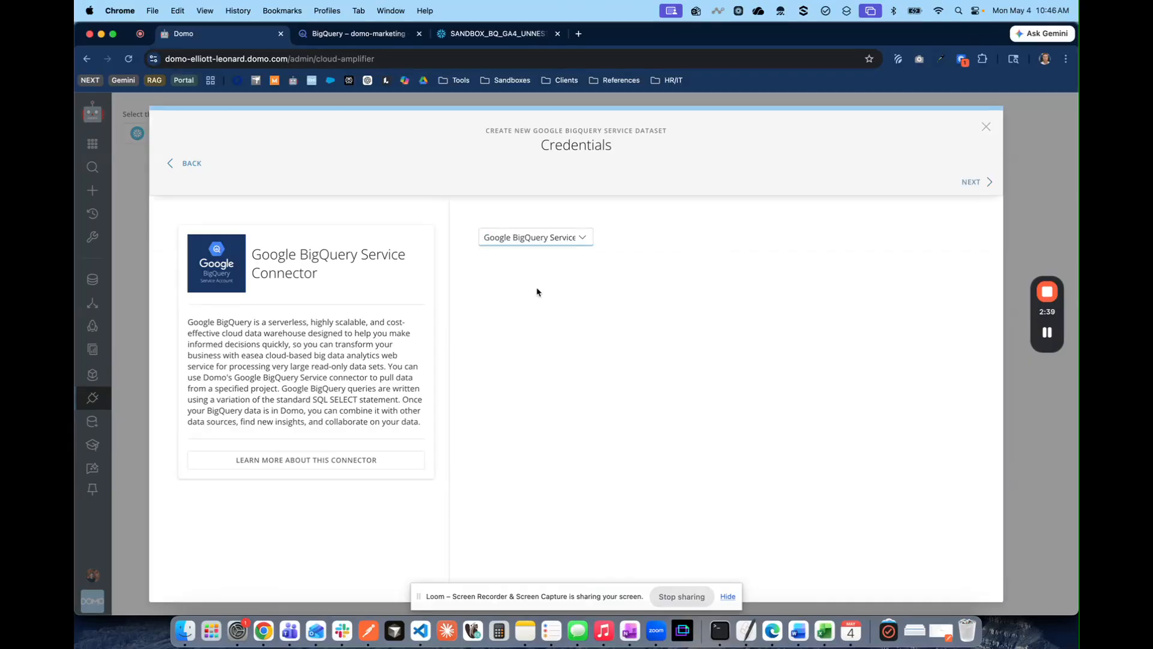
left_click(977, 183)
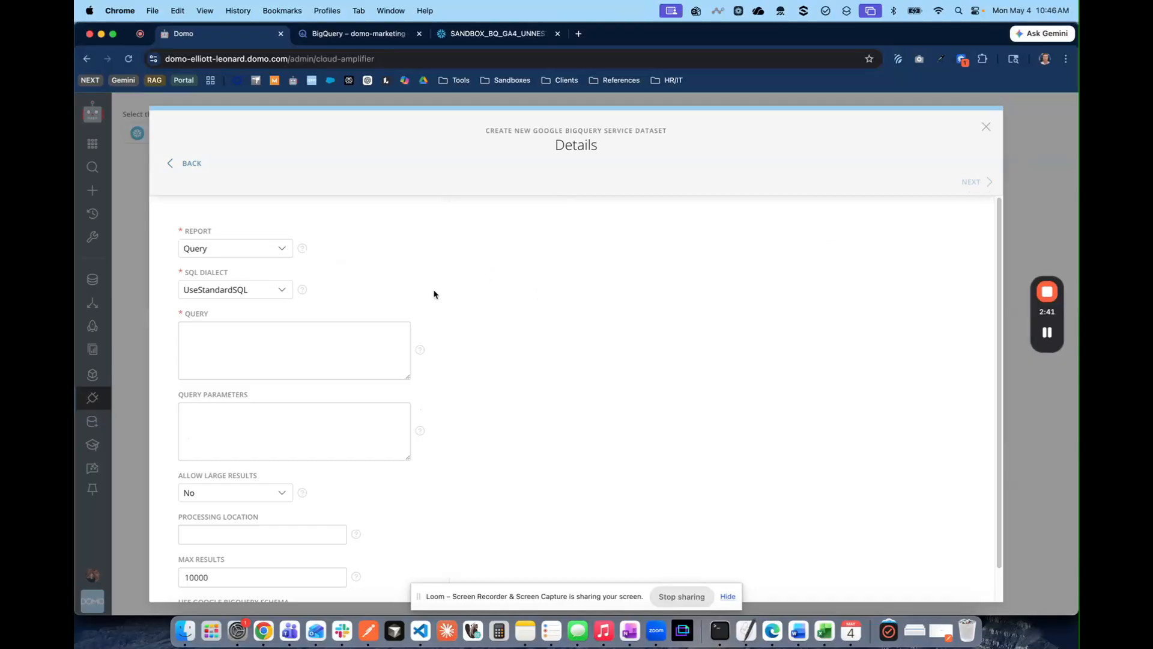
Focus the Query field, then bring up the BigQuery query editor
scroll(452, 373, "down", 2)
scroll(325, 312, "up", 2)
scroll(309, 337, "down", 1)
left_click(244, 316)
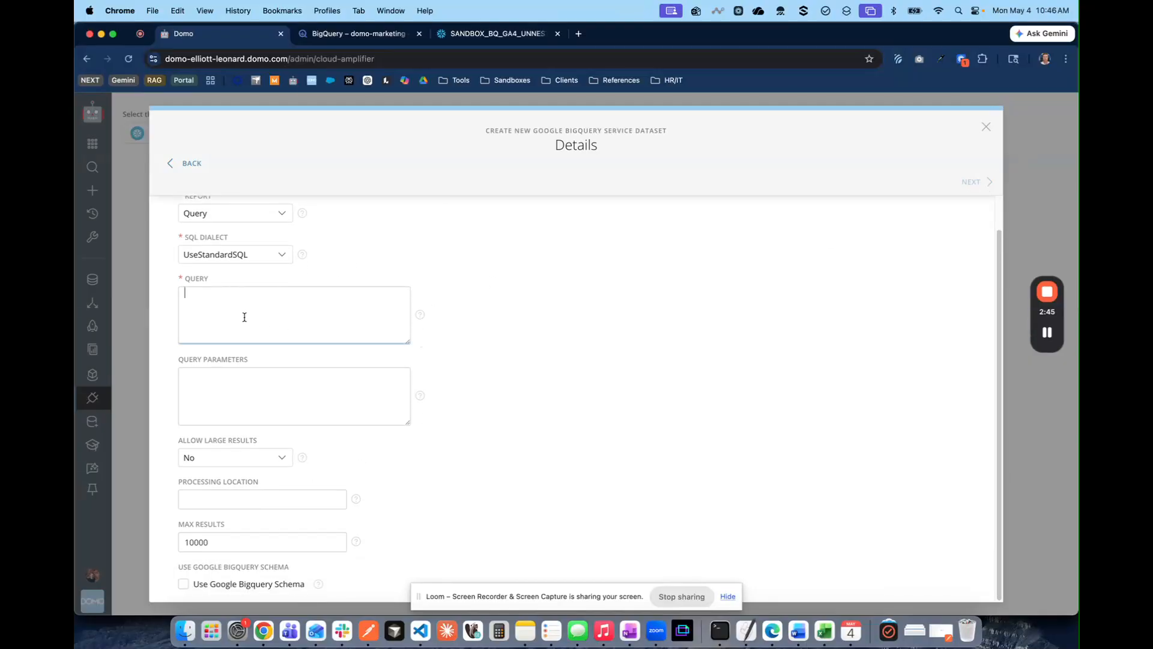
left_click(317, 38)
left_click(790, 174)
Copy the ga4_sample_unnested SQL from BigQuery into the Domo connector's Query field
key("super+a")
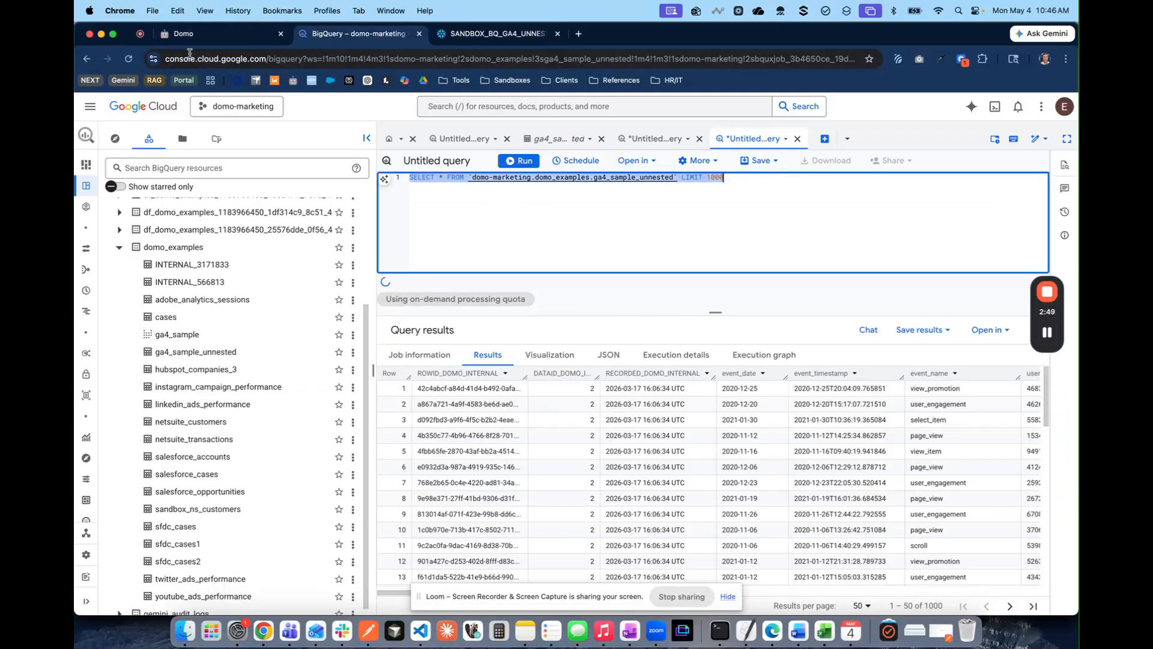
key("super+c")
left_click(192, 34)
key("super+v")
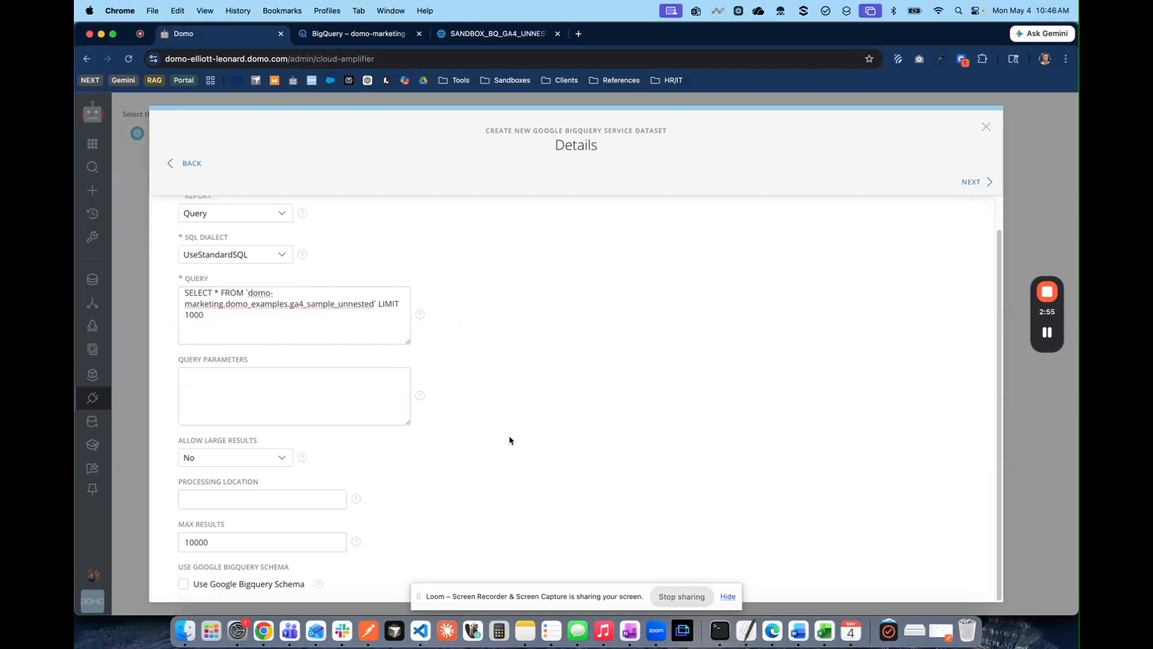
Set the update interval to Manually and advance to the naming step
left_click(976, 182)
left_click(227, 296)
left_click(252, 480)
left_click(979, 181)
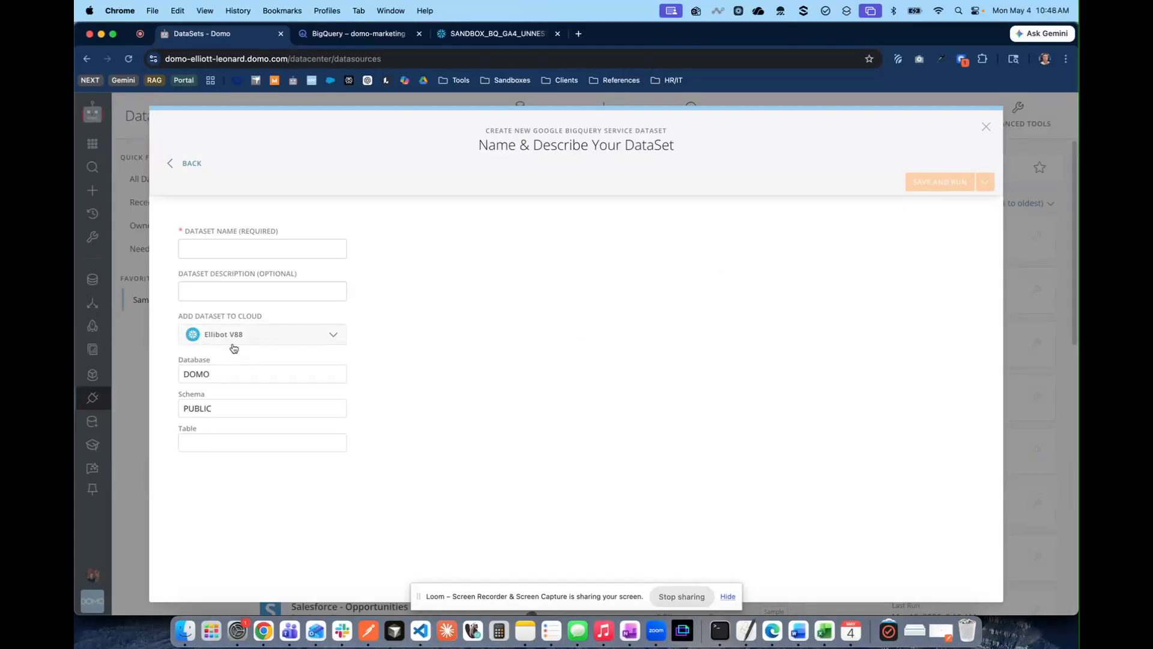
Enter example_ga4_unnested_2 as the dataset name and choose Save and Run
left_click(215, 253)
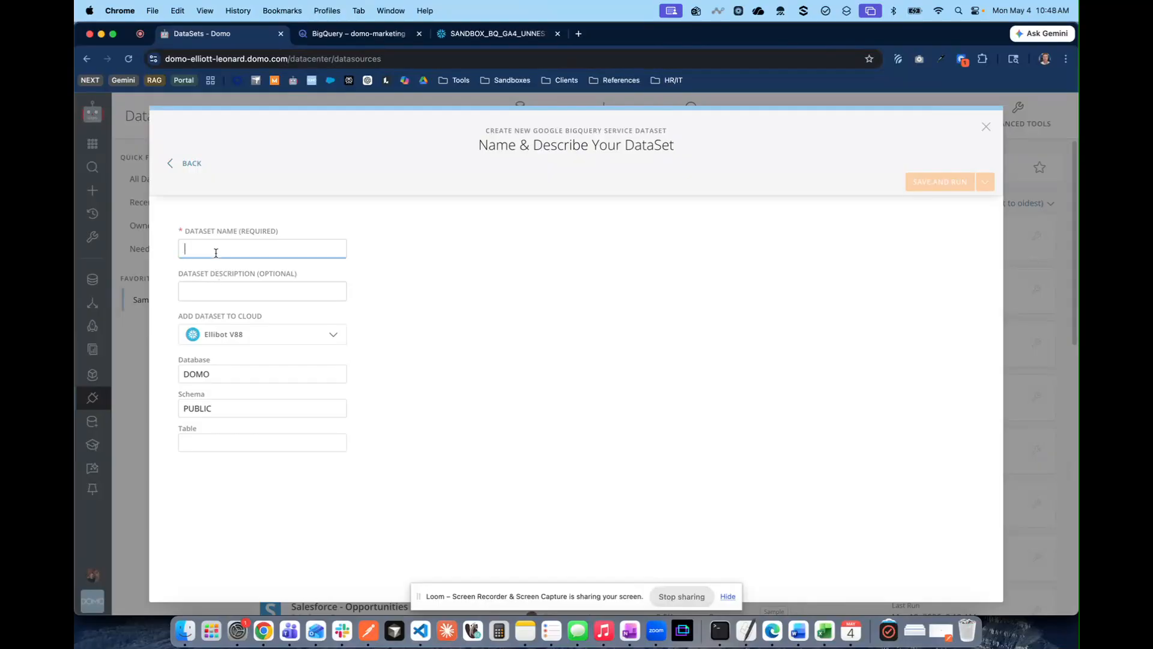
type("example")
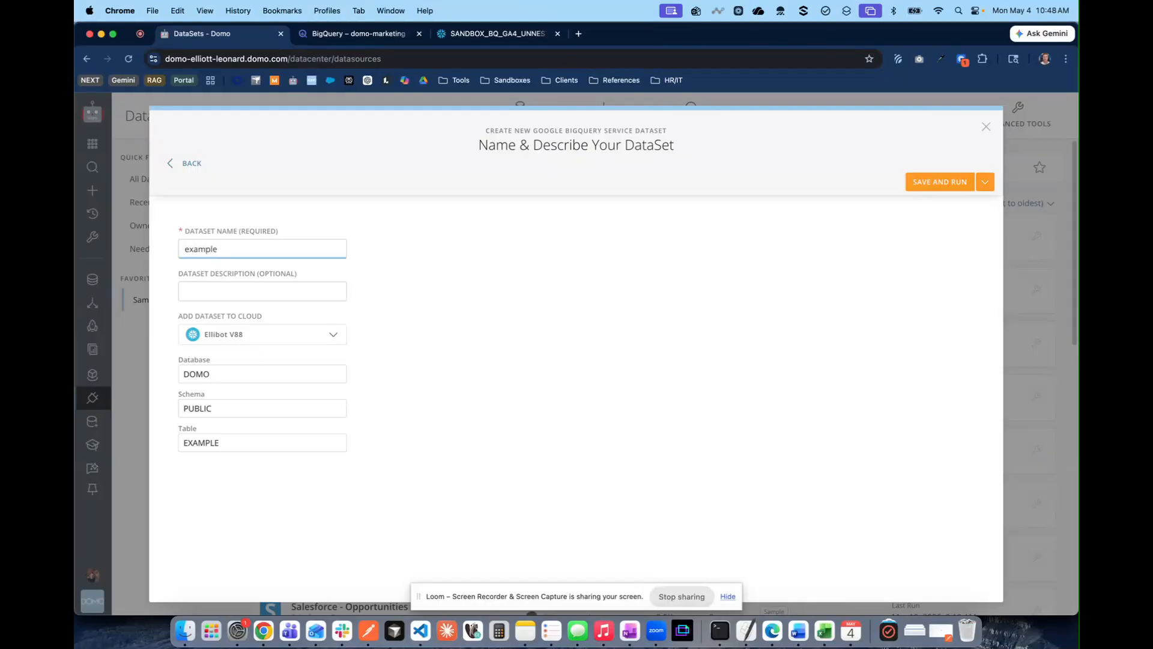
type("_ga4_unnested_2")
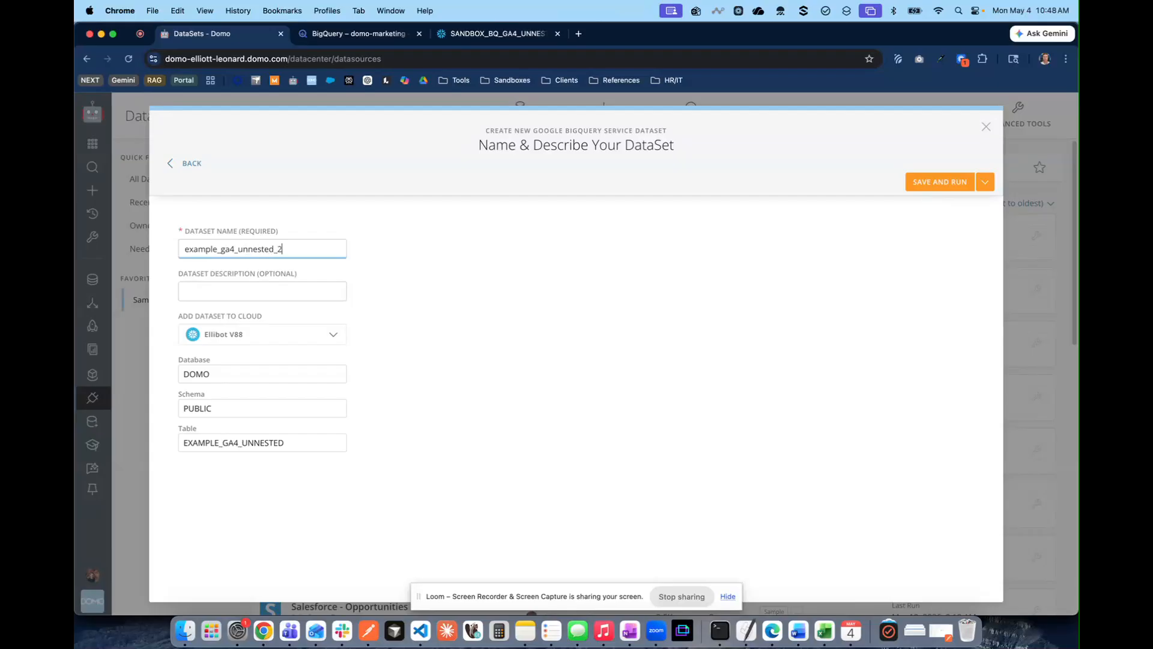
left_click(947, 187)
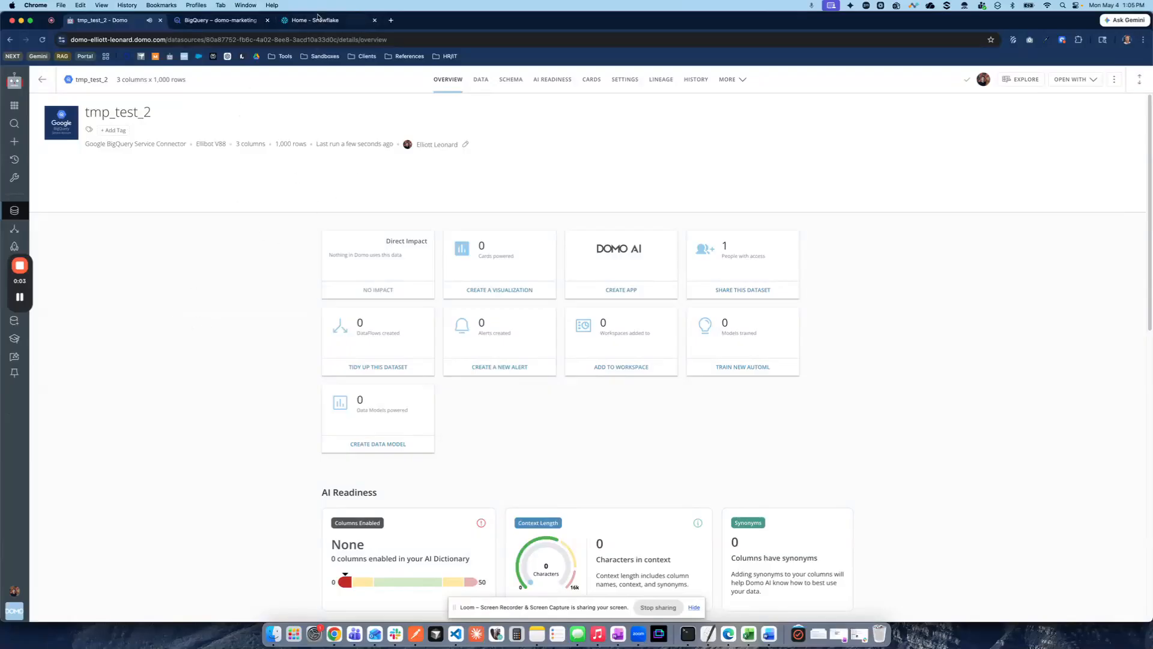
In the Snowflake catalog, expand DOMO > PUBLIC > Tables
left_click(324, 20)
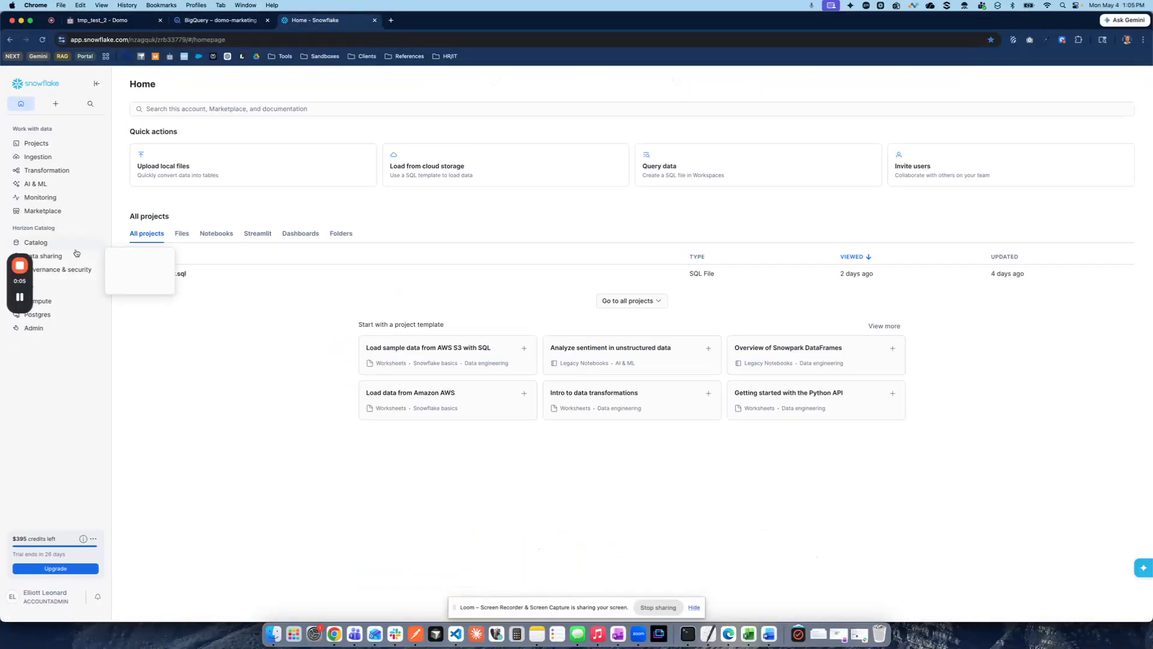
left_click(33, 242)
left_click_drag(17, 279, 1141, 321)
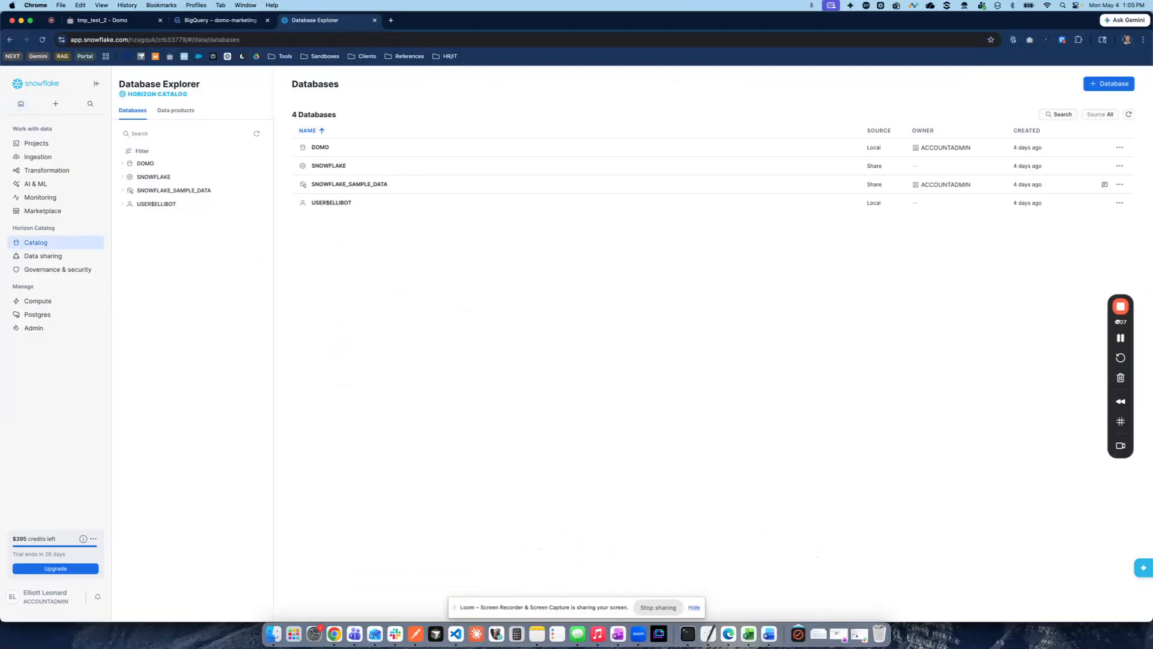
left_click(123, 165)
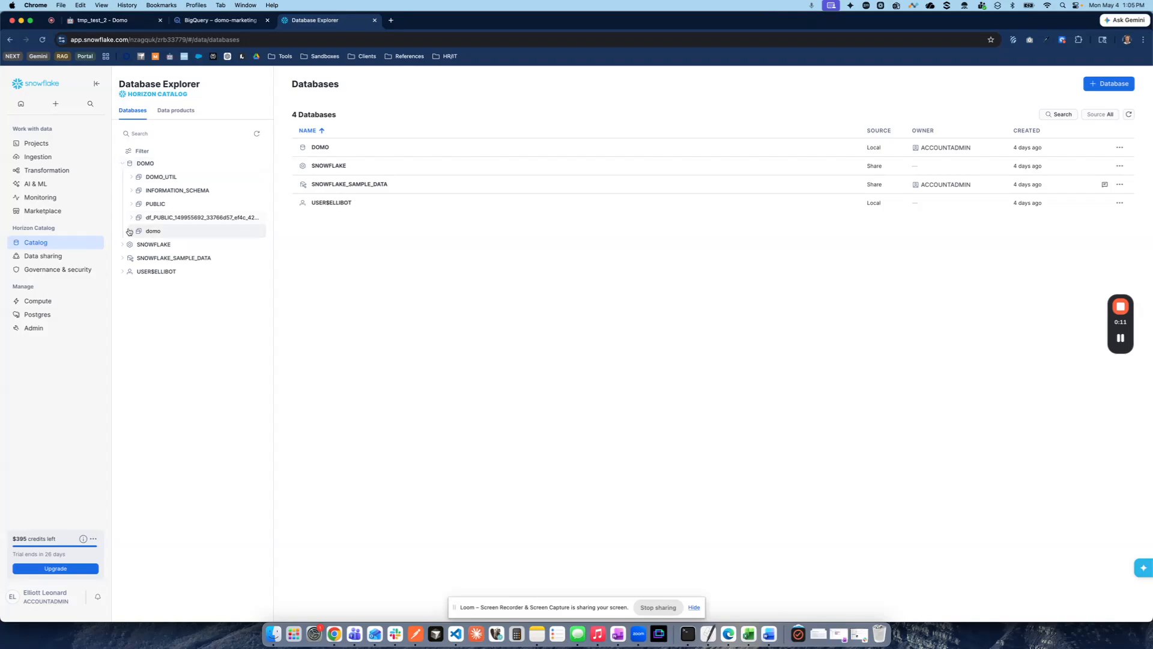
left_click(134, 204)
left_click(142, 218)
left_click_drag(271, 252, 329, 264)
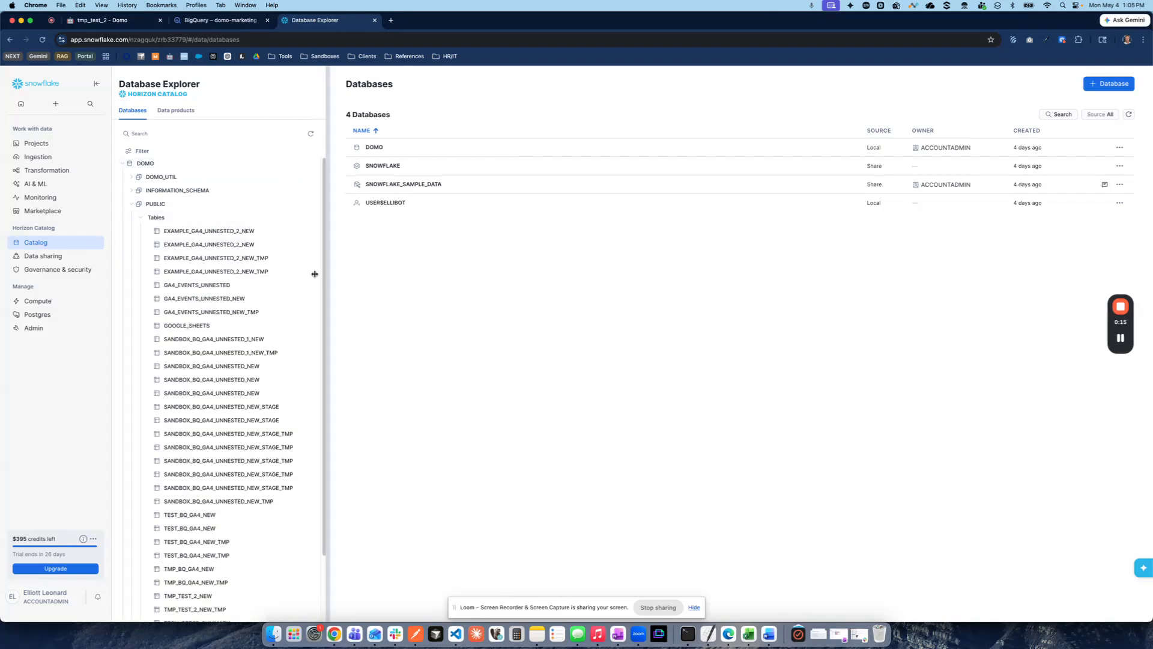
scroll(260, 294, "down", 3)
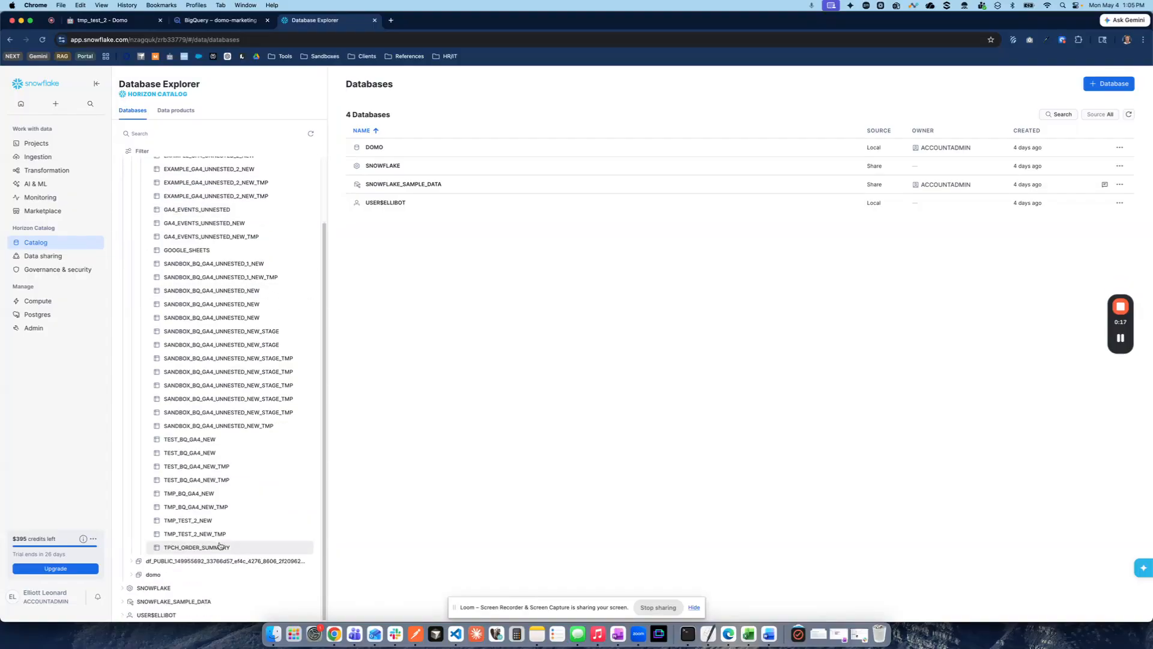
Open the TMP_TEST_2 table and browse its Data Preview rows
left_click(207, 520)
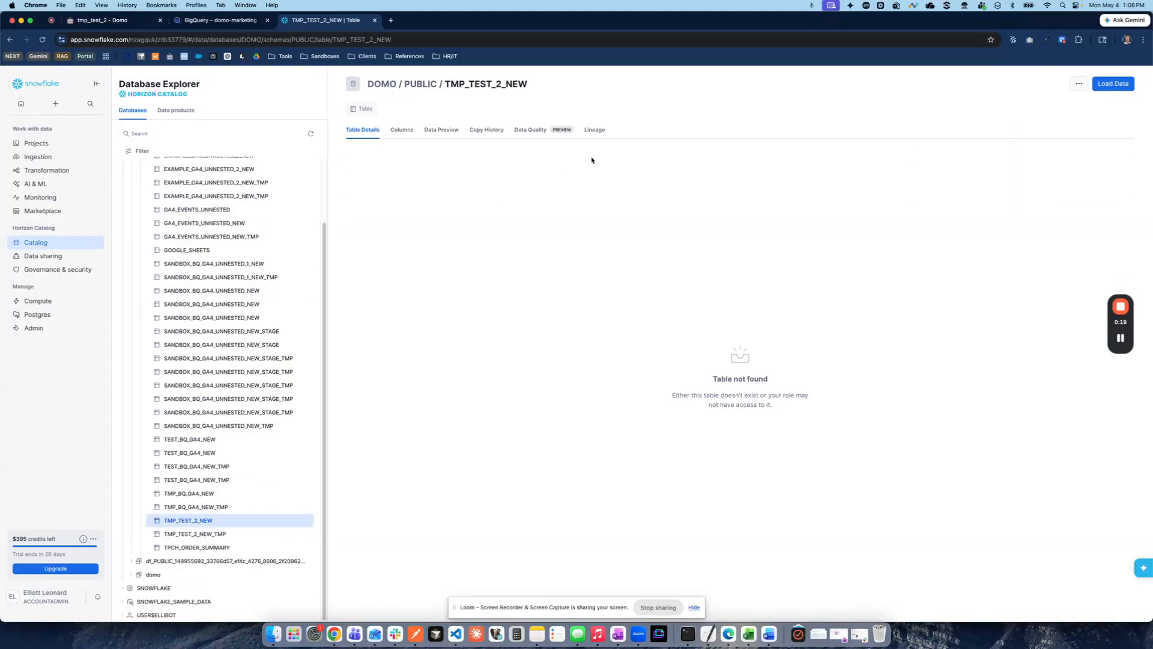
left_click(1121, 338)
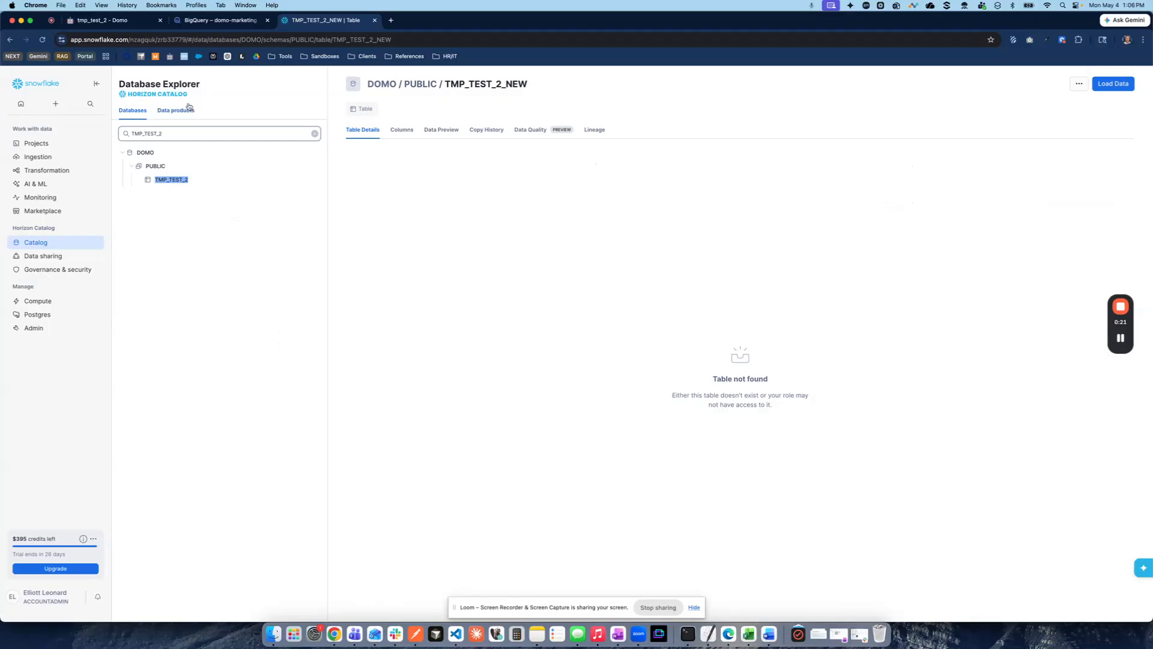
left_click(171, 180)
left_click(442, 129)
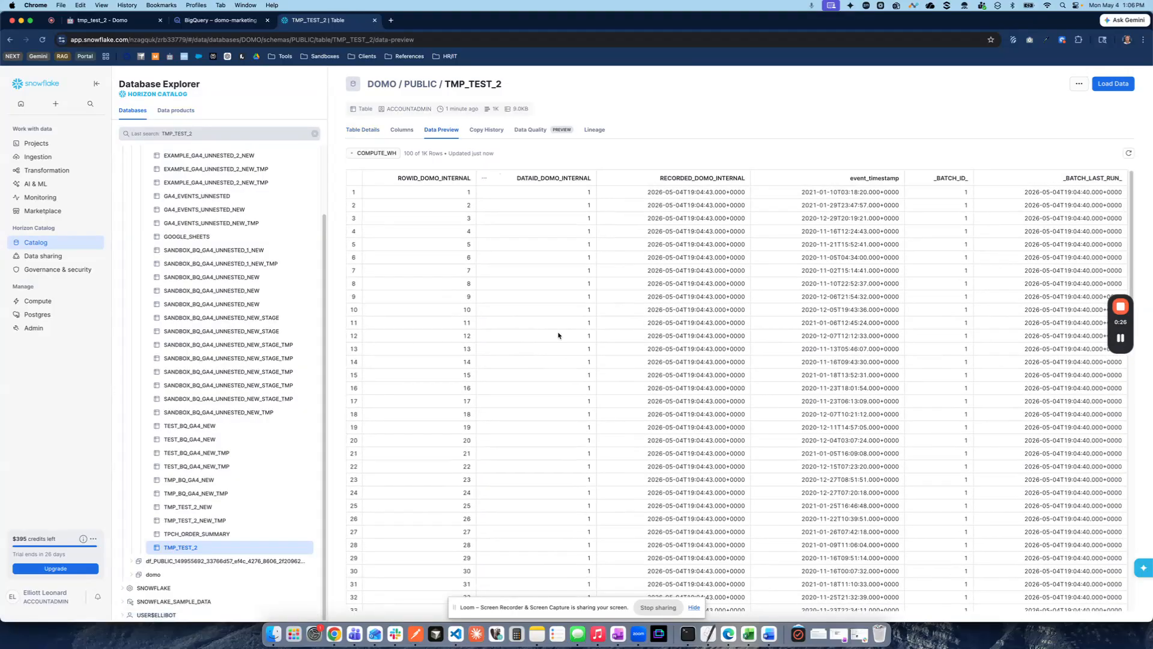
scroll(813, 419, "down", 10)
scroll(814, 419, "up", 10)
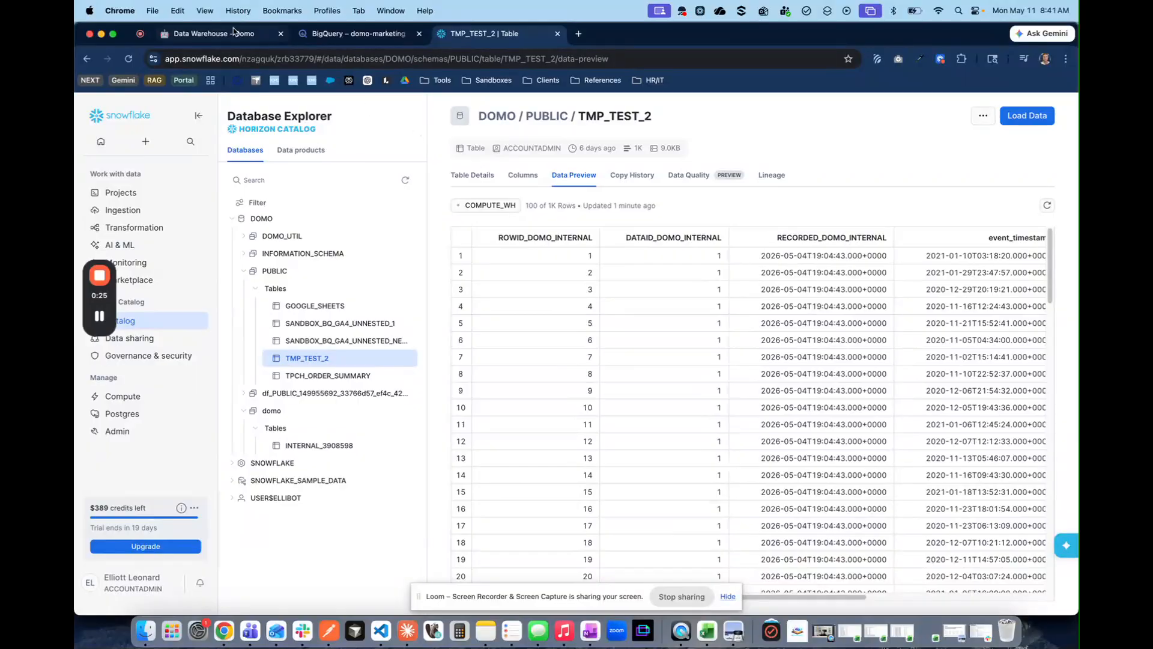
Return to the 'Data Warehouse - Domo' tab showing the cloud integrations map
left_click(231, 36)
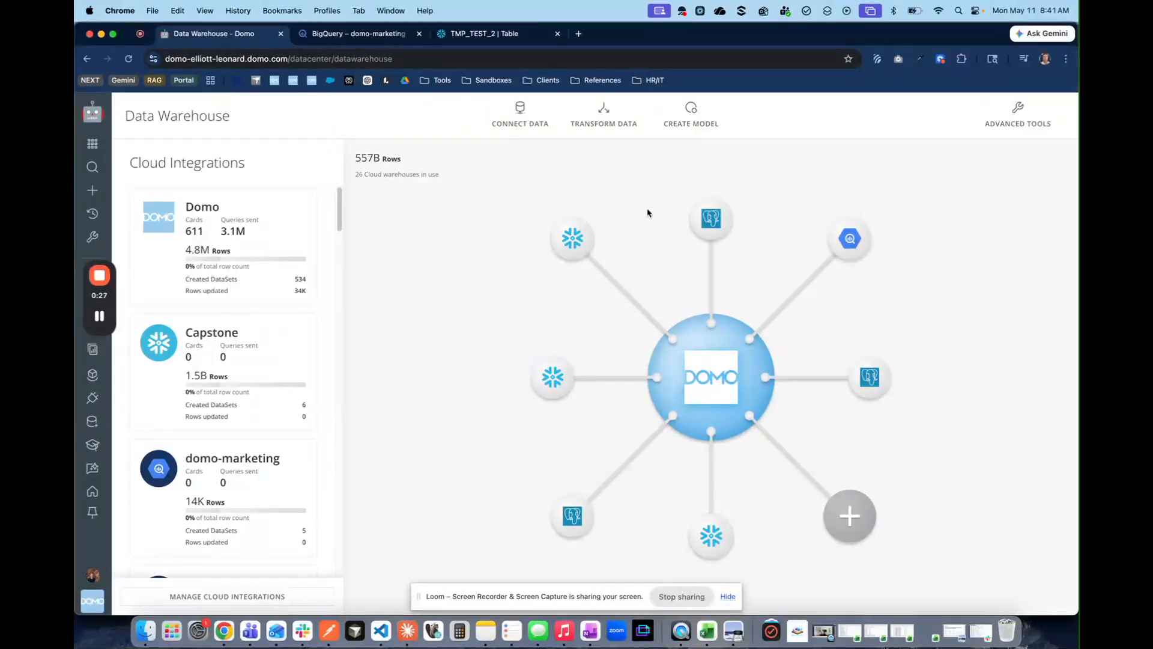